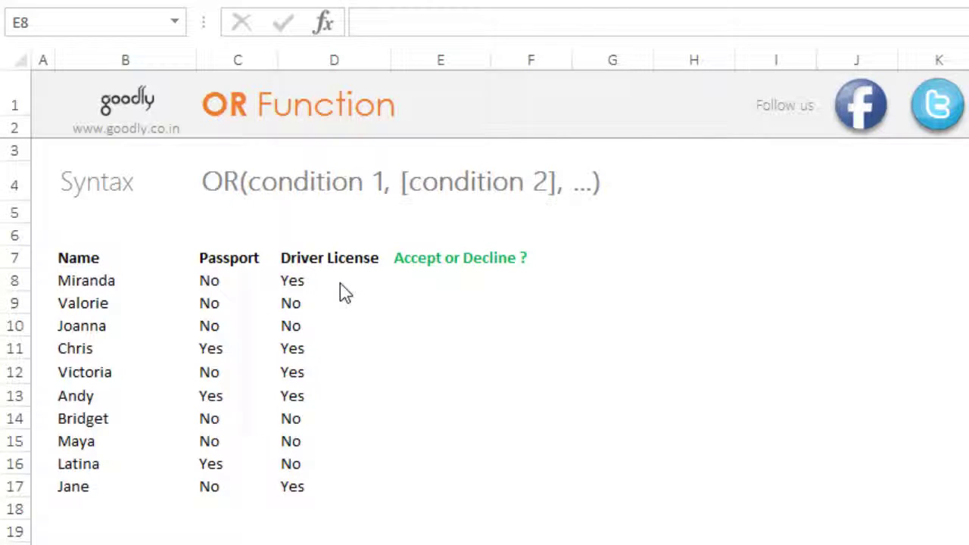
Enter =OR(C8="Yes",D8="Yes") in E8 to test Miranda's passport or driver license.
click(432, 287)
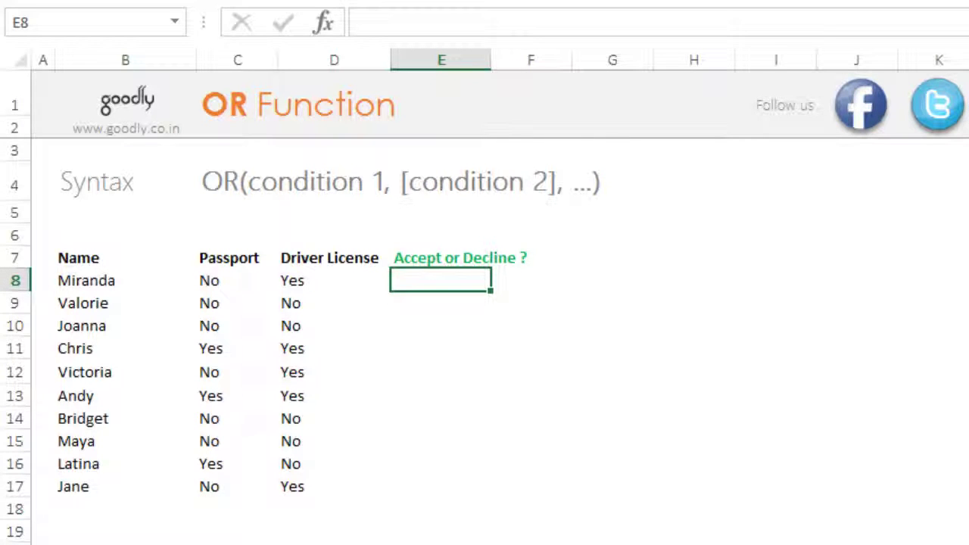
text(=or)
key(Tab)
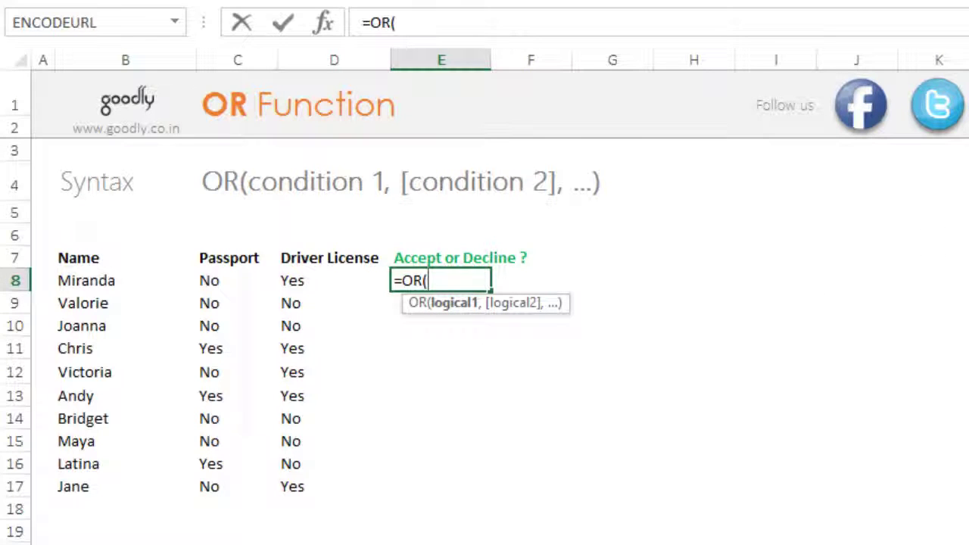
click(250, 282)
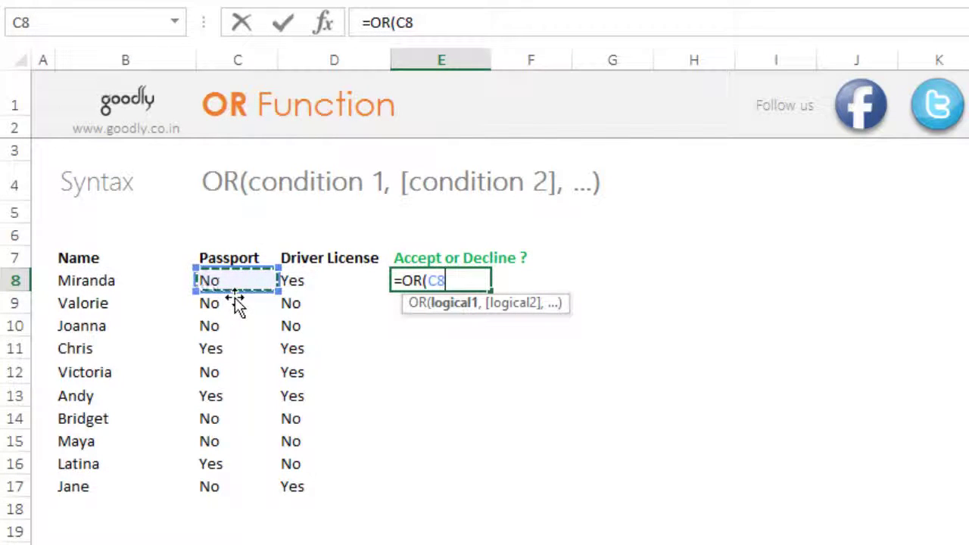
text(="Yes",)
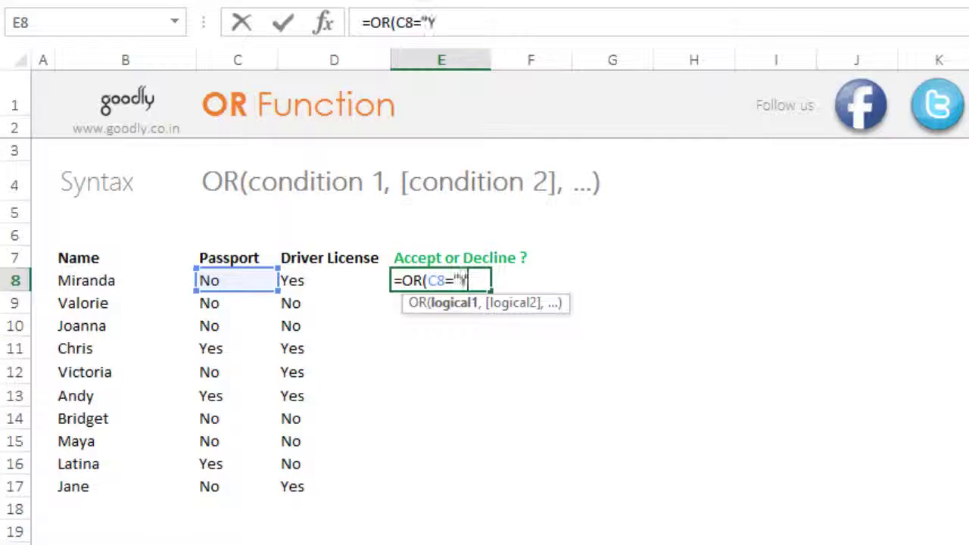
click(329, 281)
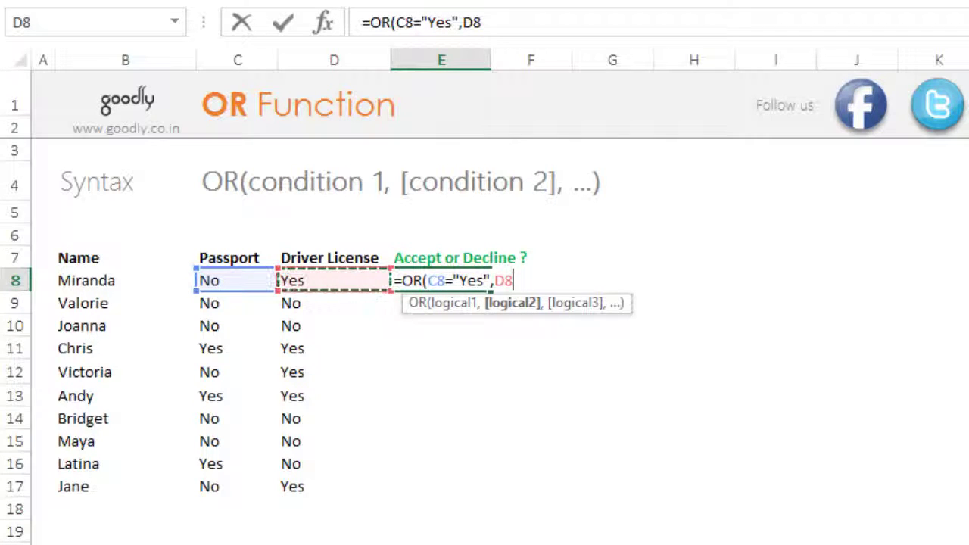
text(="yes)
key(BackSpace)
key(BackSpace)
key(BackSpace)
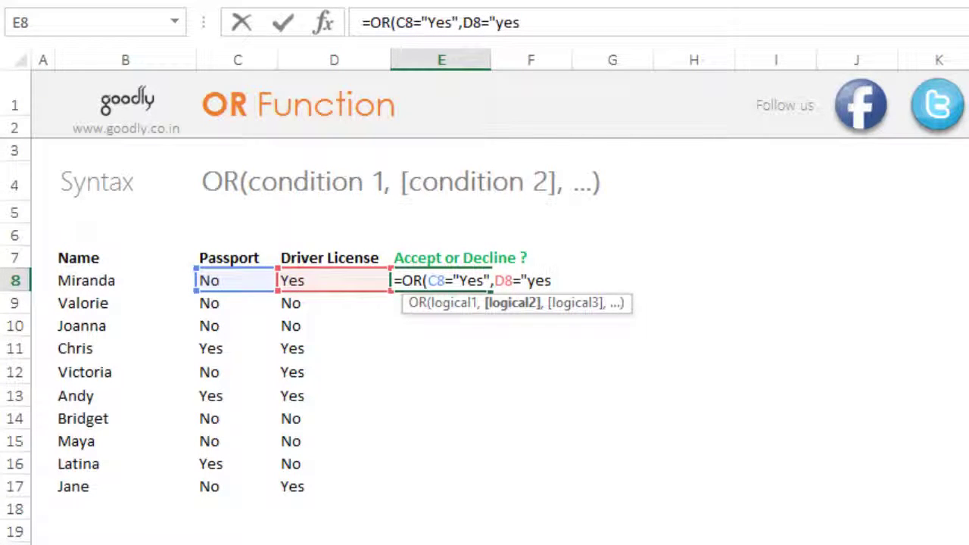
text(Yes"))
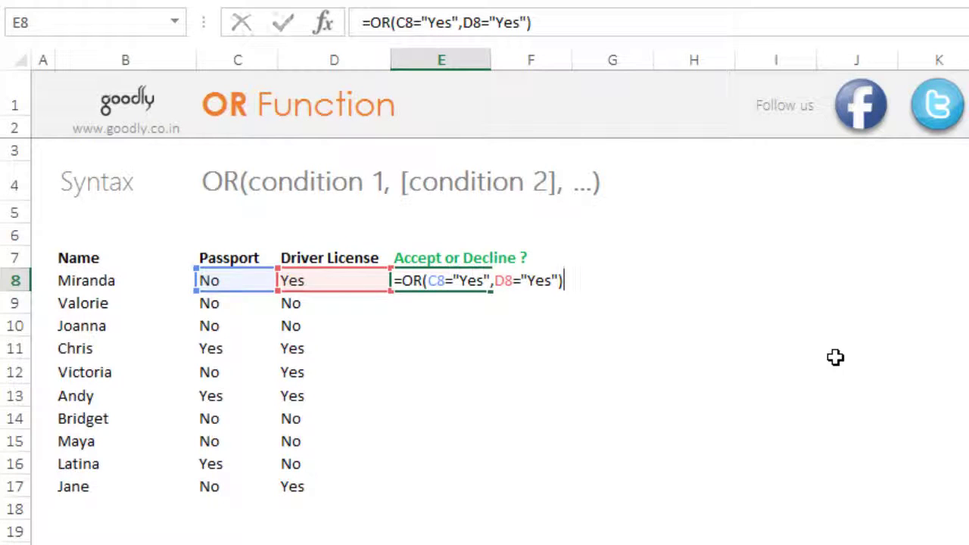
Commit the OR test in E8 and fill it down through E17.
key(ctrl+Return)
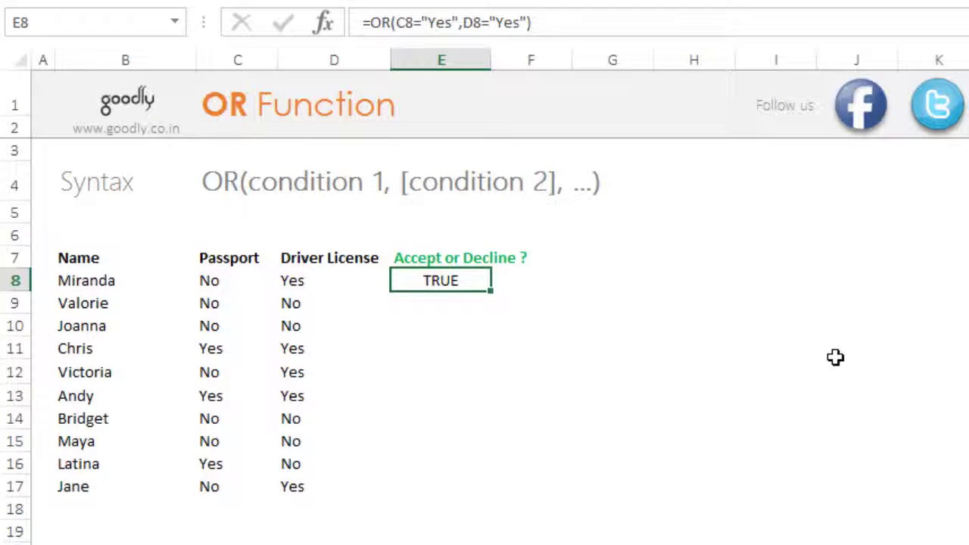
double_click(492, 292)
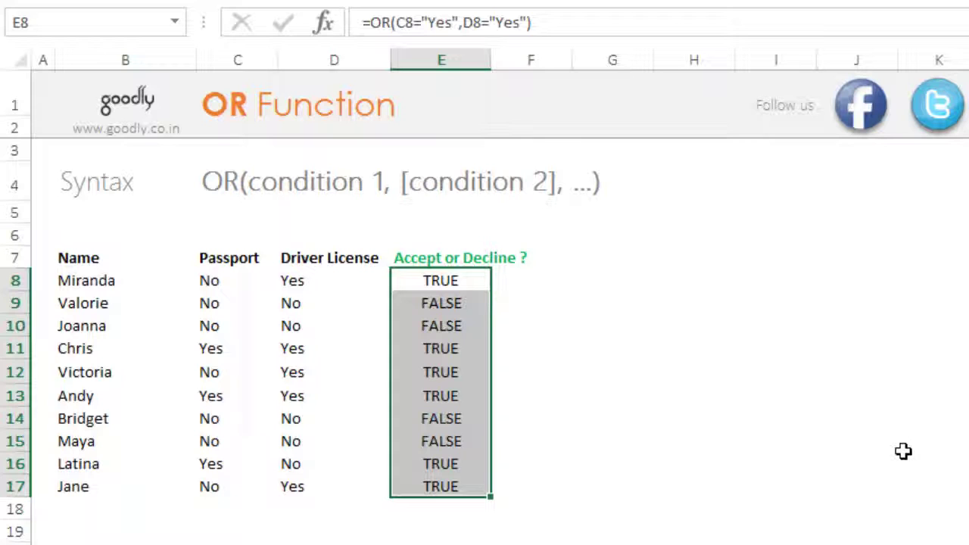
key(F2)
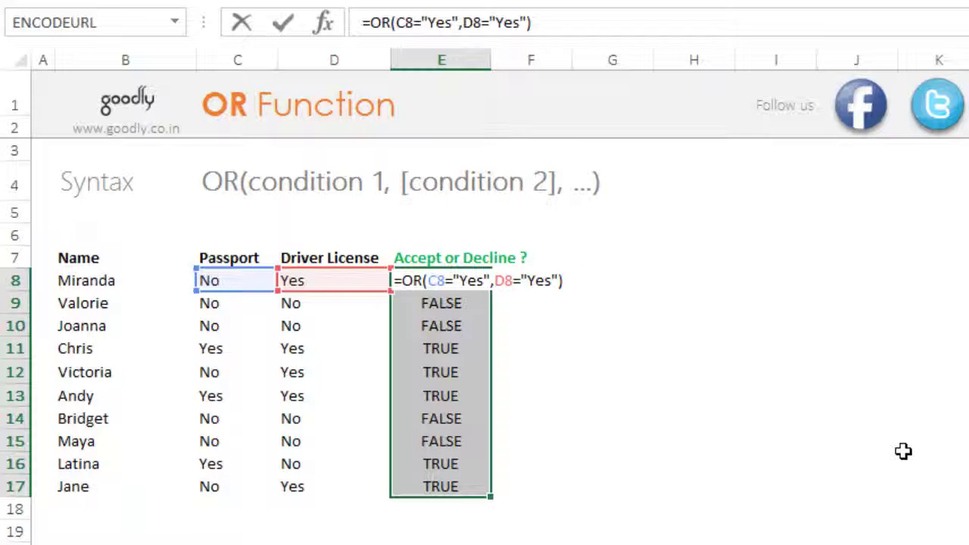
Wrap E8's OR test in IF, returning "Accept" when true and "Decline" otherwise.
key(Right)
key(Left)
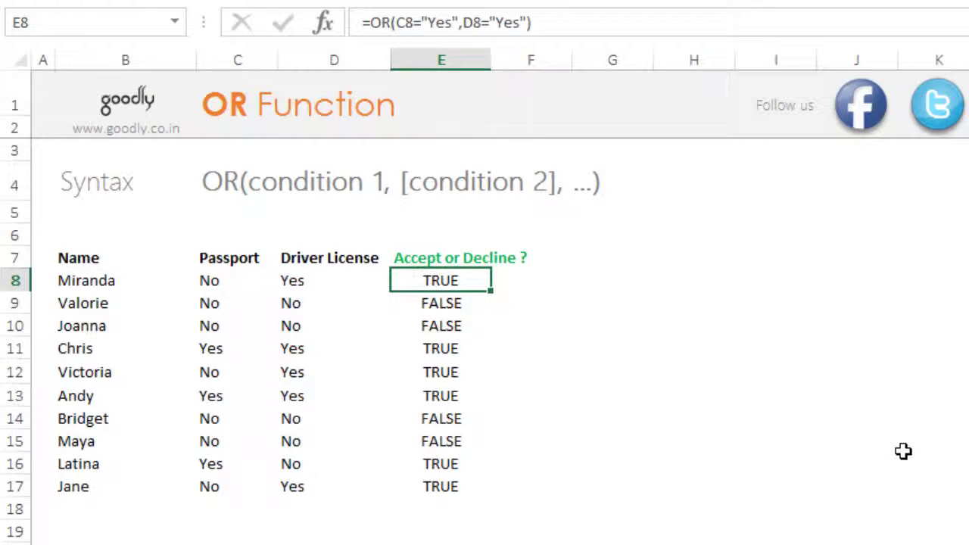
key(F2)
key(Left)
key(Left)
key(Left)
key(Left)
key(Left)
key(Left)
key(Left)
key(Left)
key(Left)
key(Left)
key(Left)
key(Left)
key(Left)
key(Left)
key(Left)
key(Left)
key(Left)
key(Left)
key(Left)
key(Left)
key(Left)
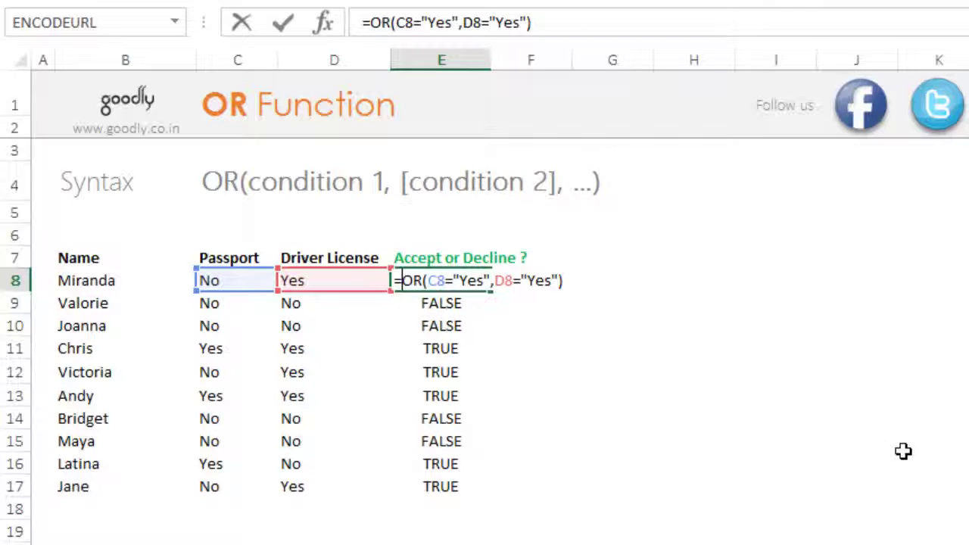
text(if)
key(Tab)
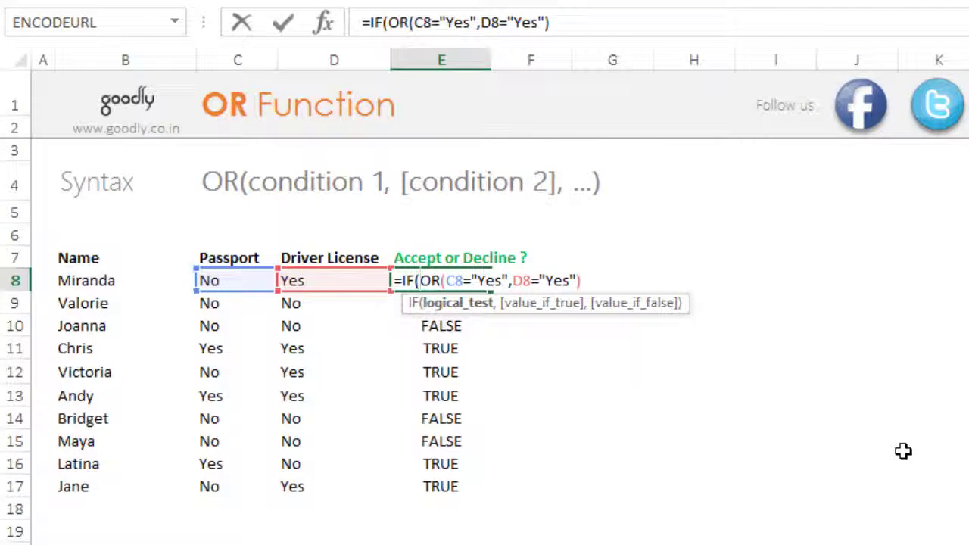
key(shift+End)
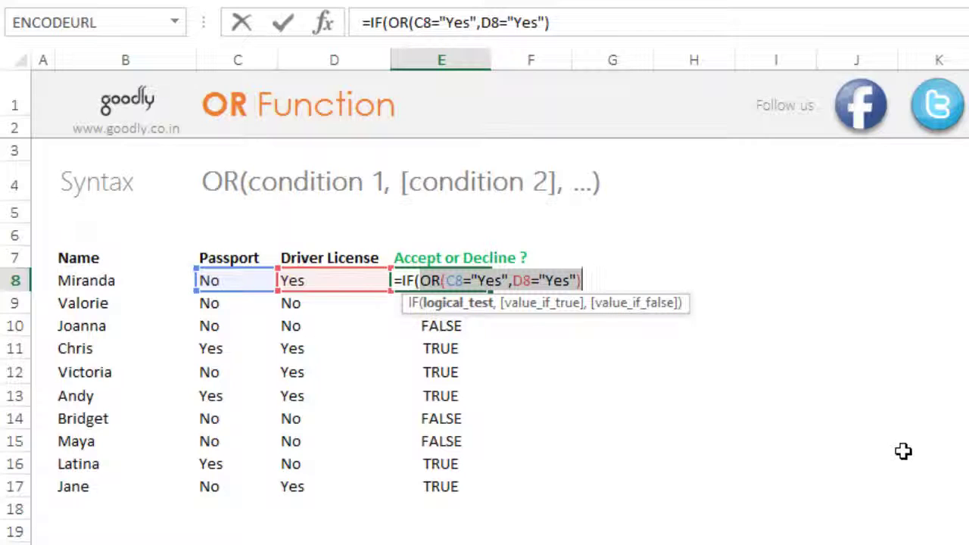
key(End)
text(,")
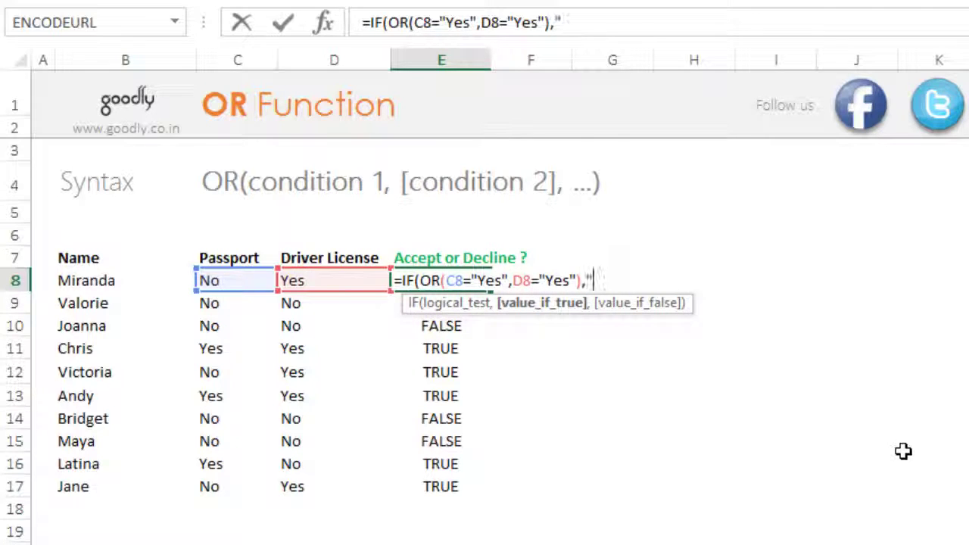
text(Accept)
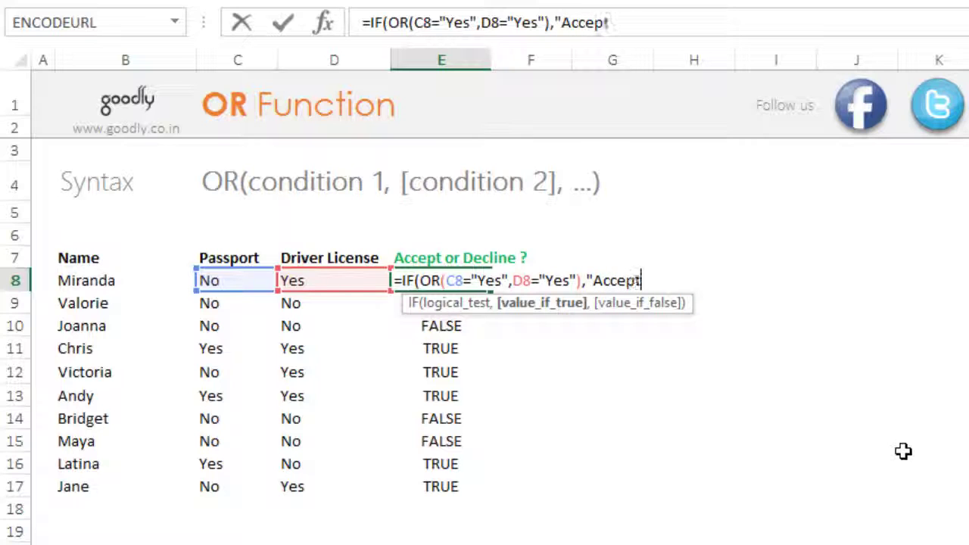
text(",")
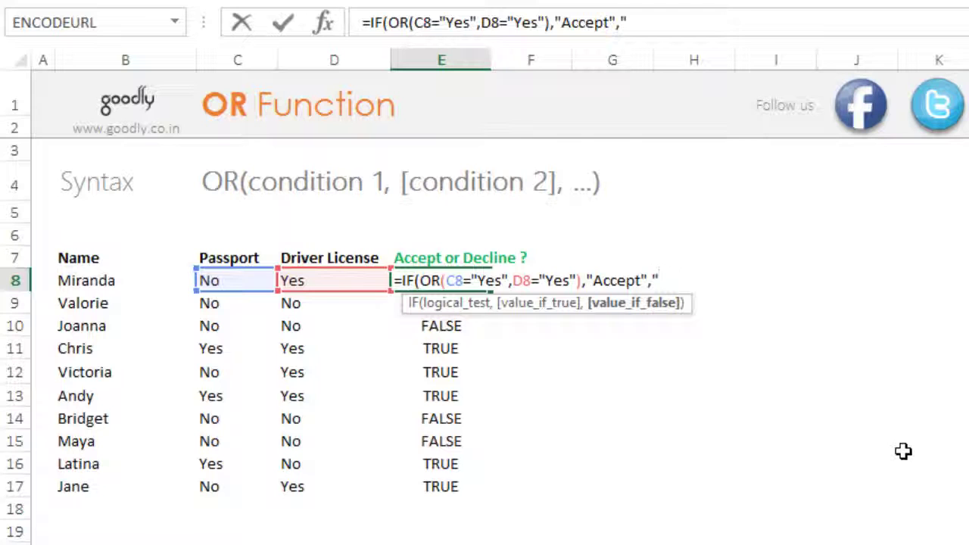
text(Decline"))
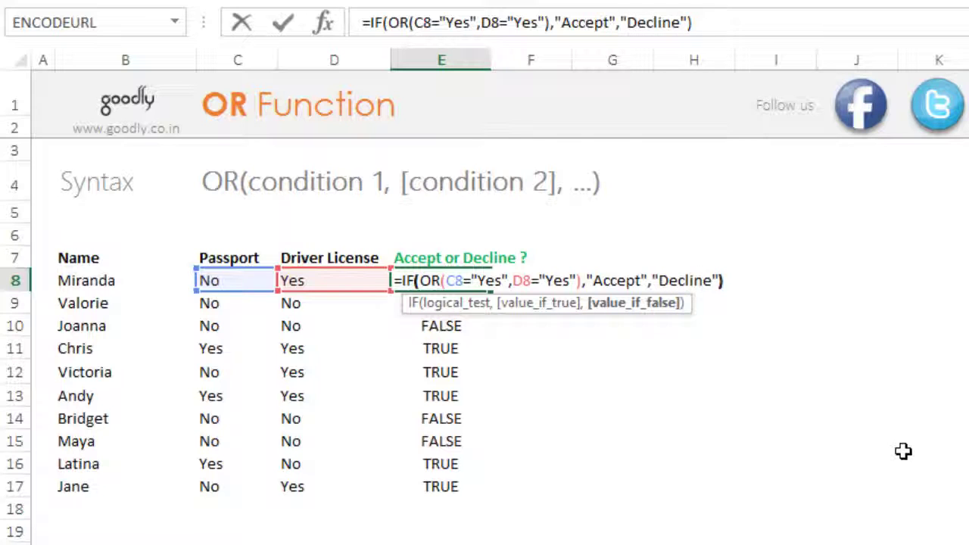
Highlight the OR condition and the "Accept" and "Decline" results within the formula.
drag(420, 282, 590, 294)
click(606, 281)
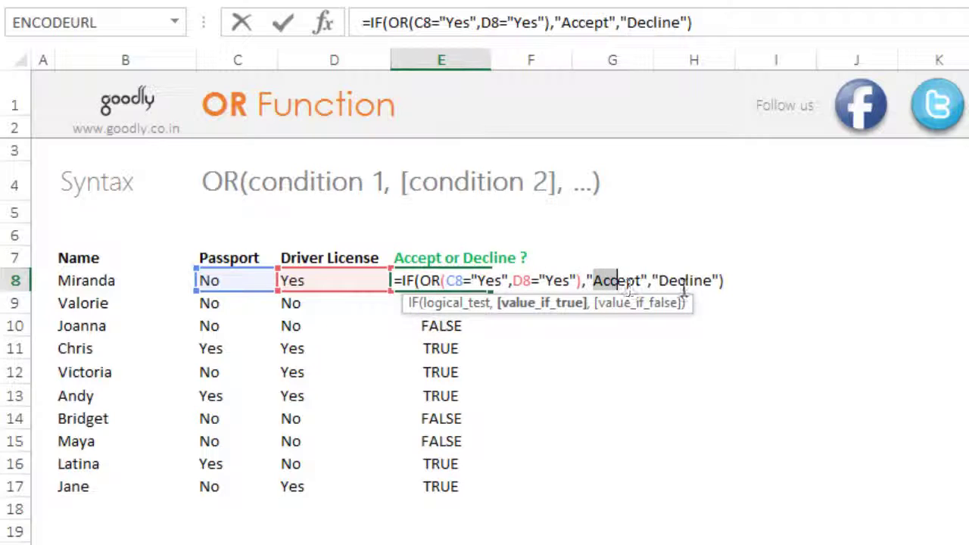
drag(660, 282, 725, 282)
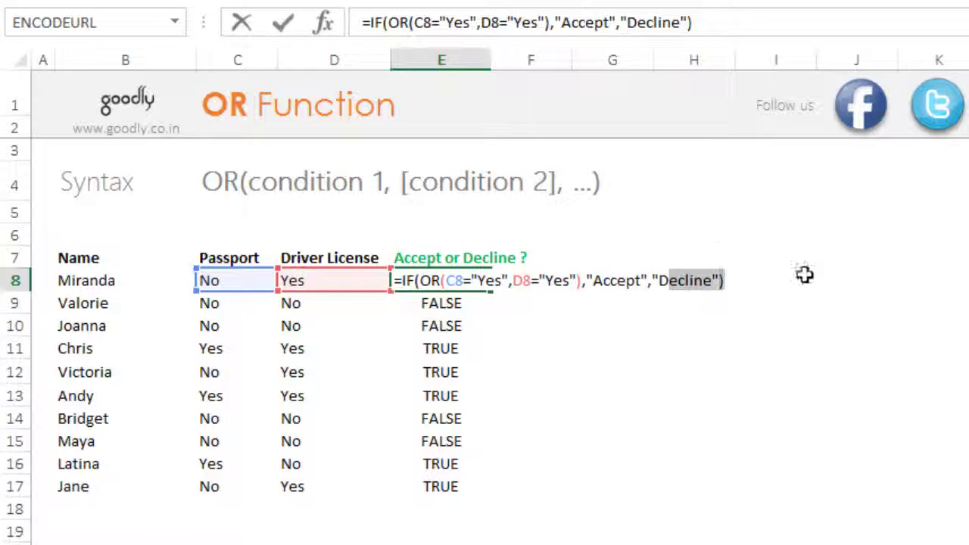
Commit the IF formula in E8 and fill it down to E17 with Ctrl+D.
key(ctrl+Return)
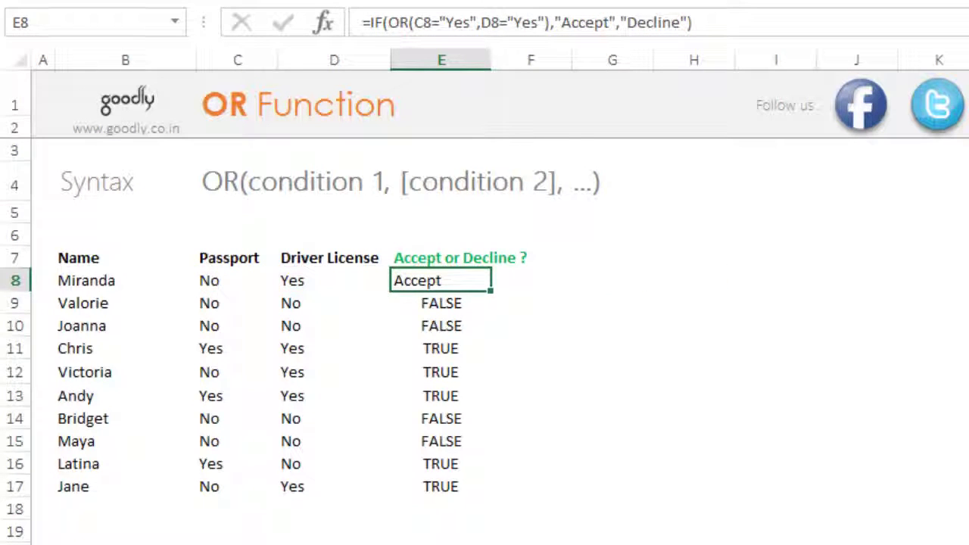
key(ctrl+shift+Down)
key(ctrl+d)
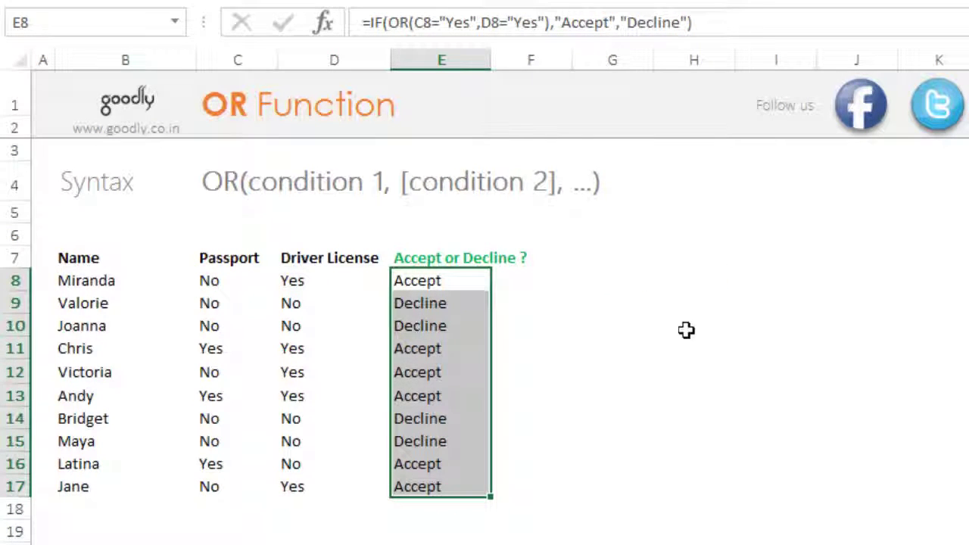
Check the results for Chris in E11 and Victoria in E12 against her Driver License value.
click(457, 354)
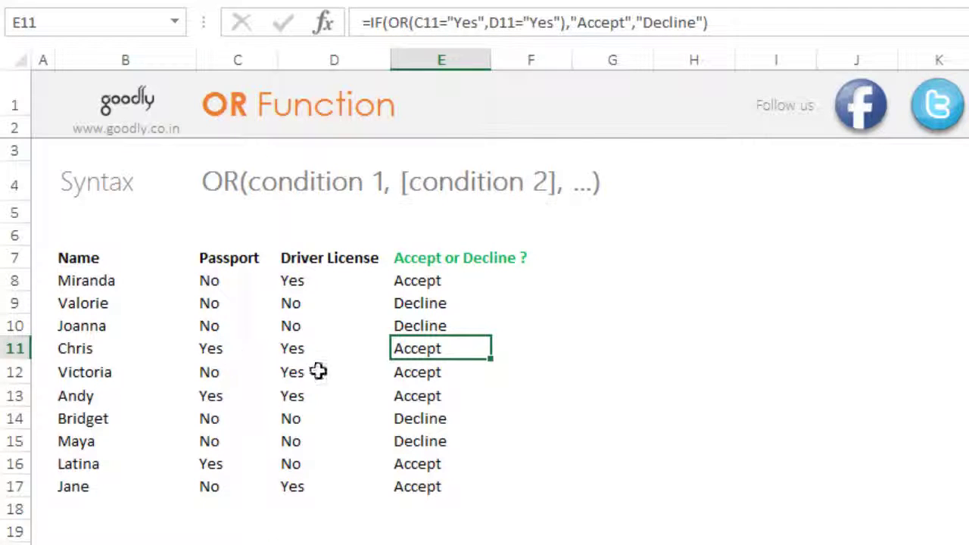
click(459, 381)
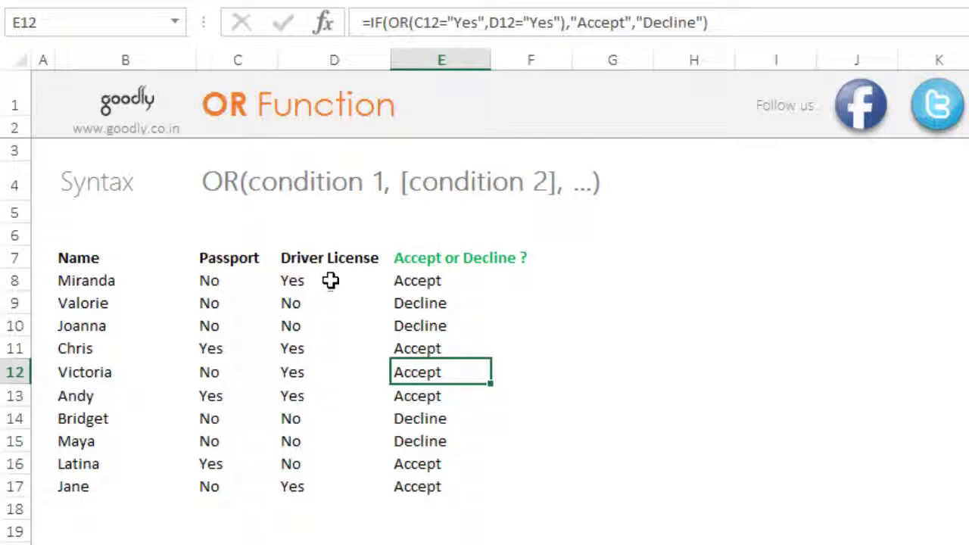
click(316, 387)
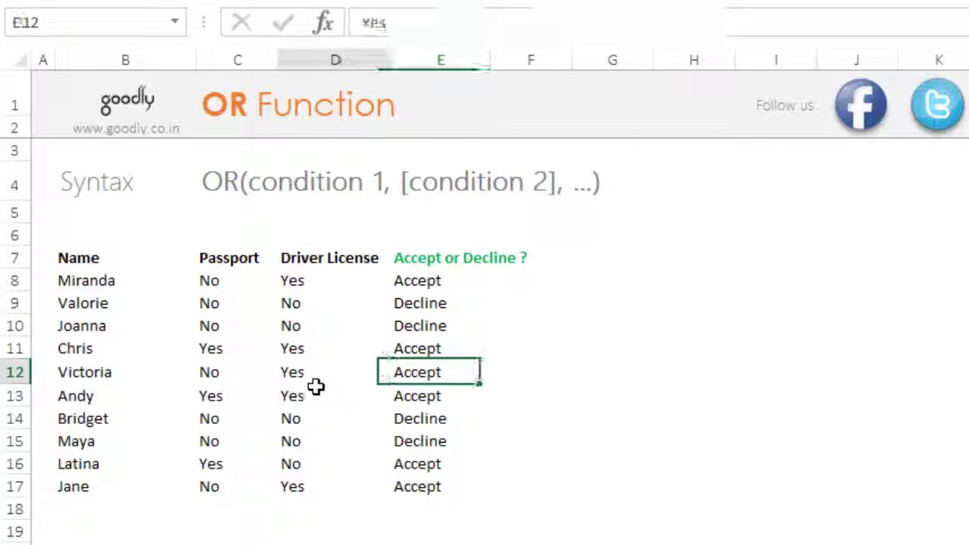